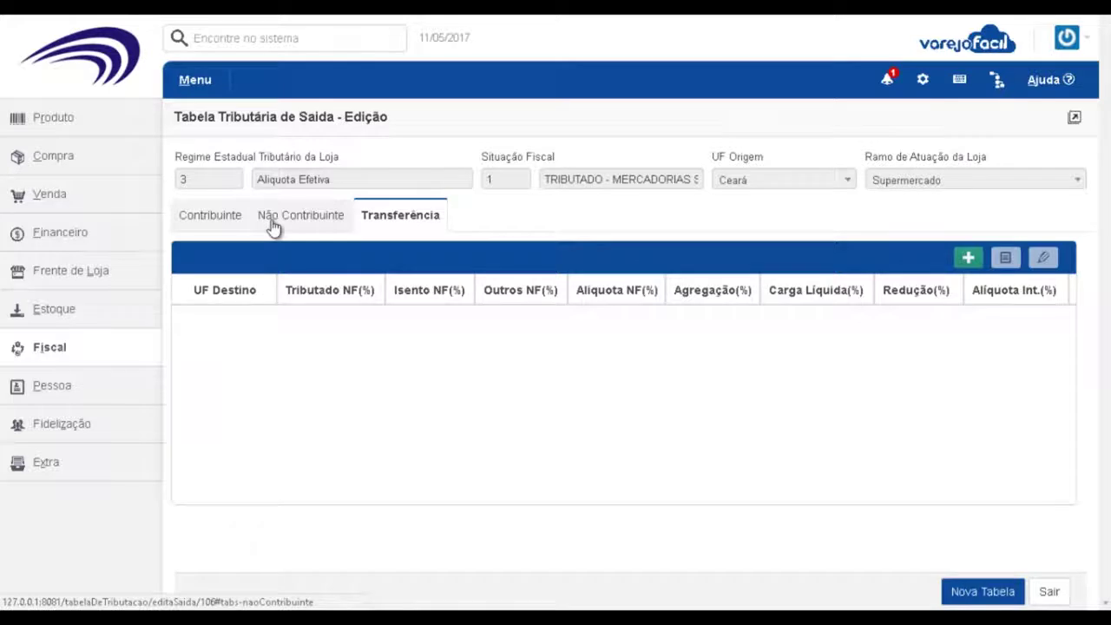
Start a new Não Contribuinte tax entry with Ceará as UF Destino and invoice CST 00 - Tributada integralmente.
click(272, 224)
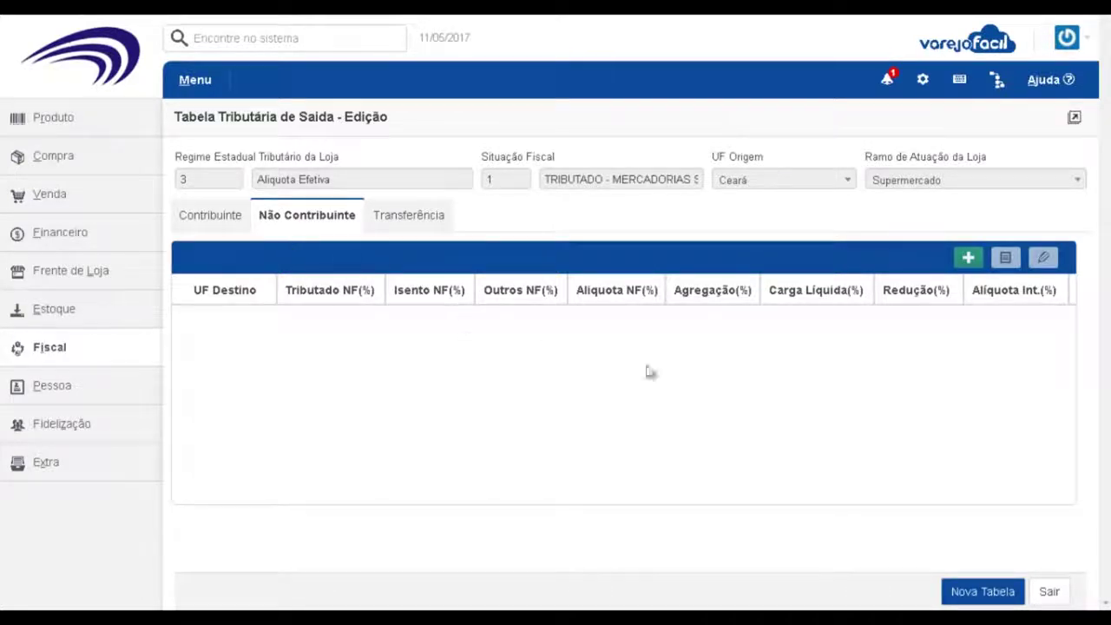
click(968, 260)
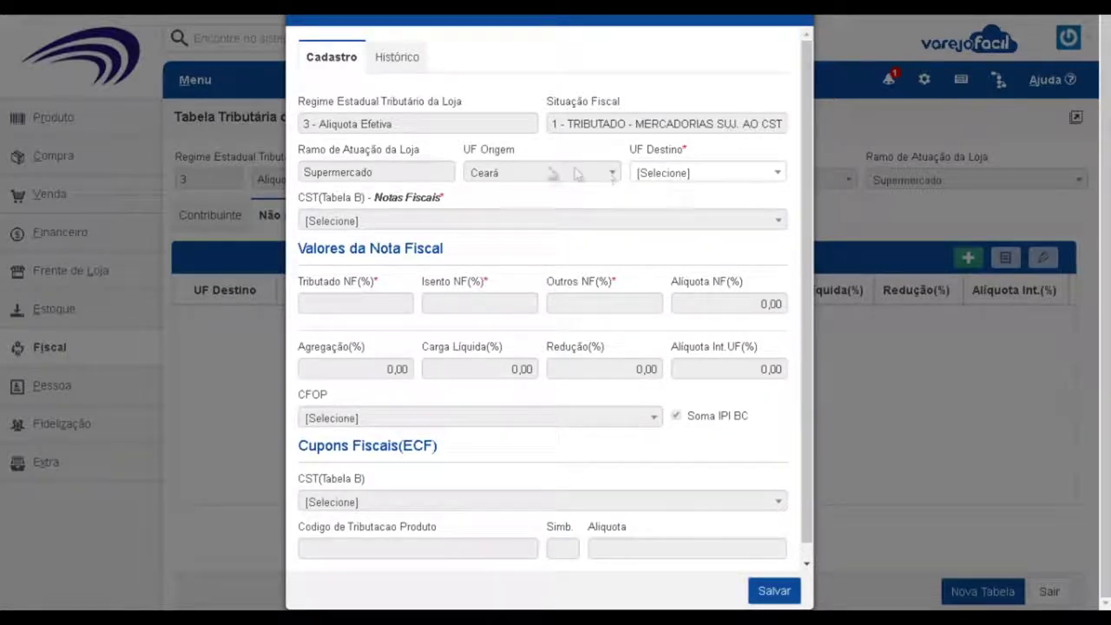
click(706, 178)
click(658, 179)
click(709, 181)
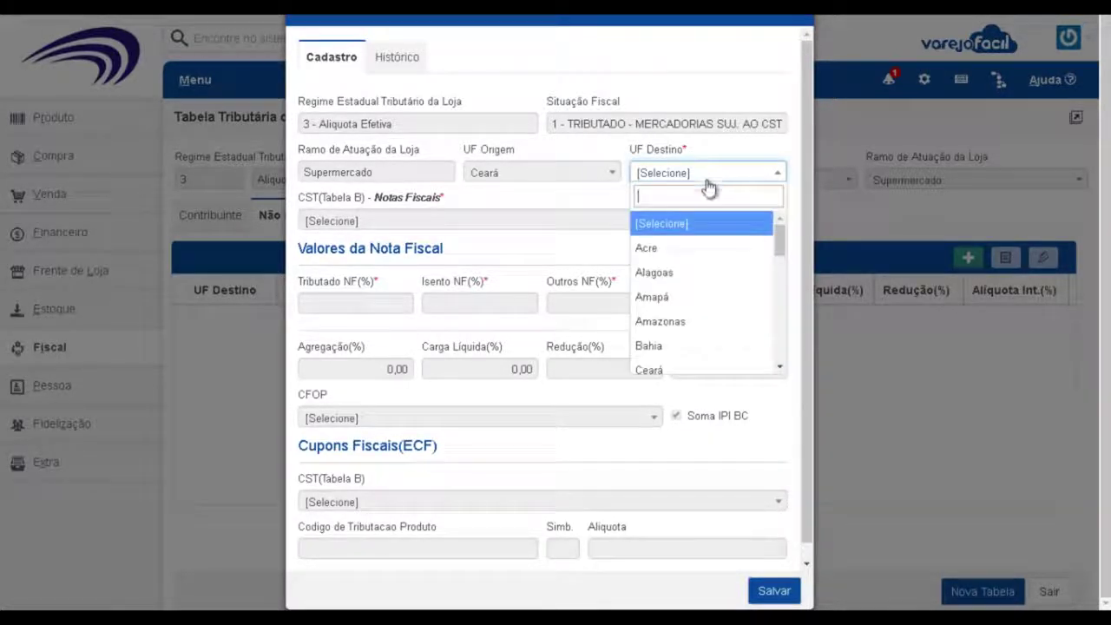
click(703, 372)
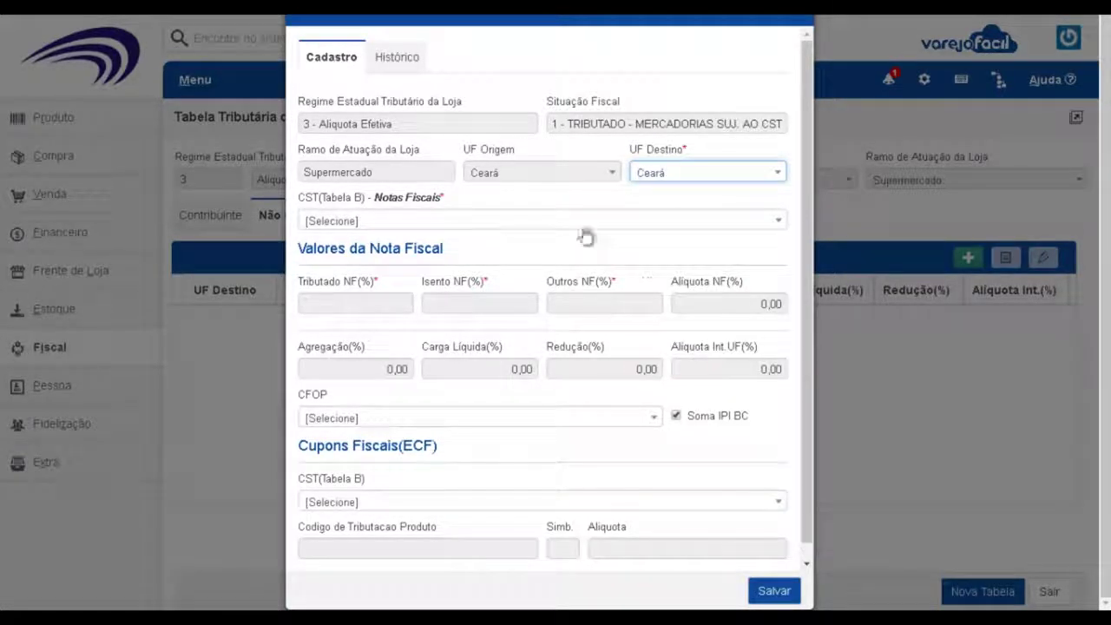
click(394, 231)
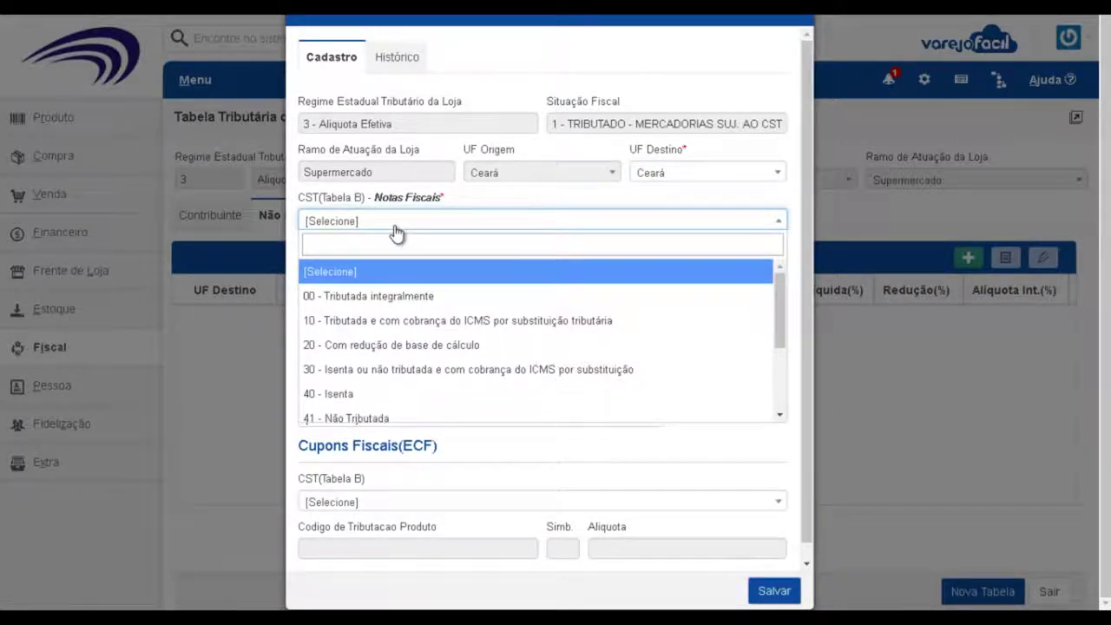
click(427, 296)
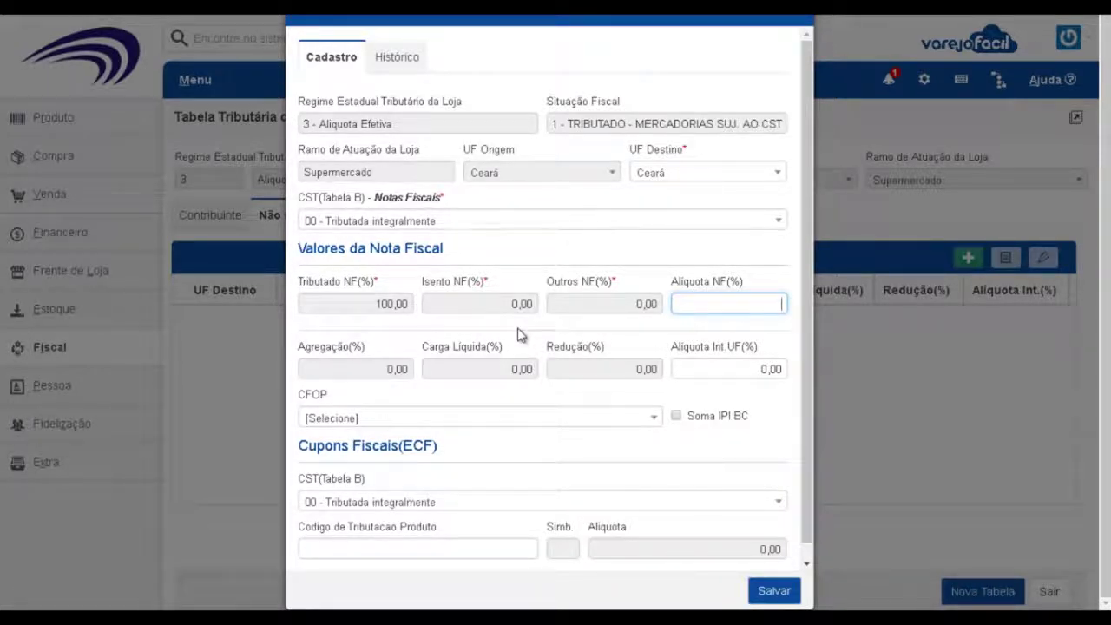
Try CST 20 - Com redução de base de cálculo with 40% Tributado NF and 60% Outros NF, and restore CST 00 - Tributada integralmente.
click(441, 222)
click(427, 345)
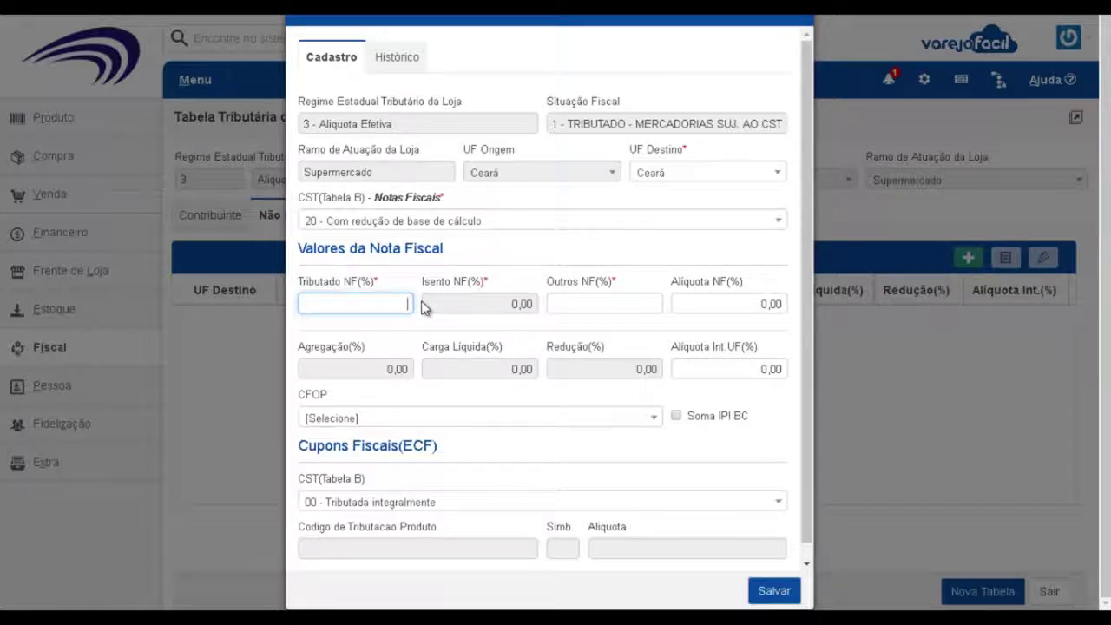
text(40)
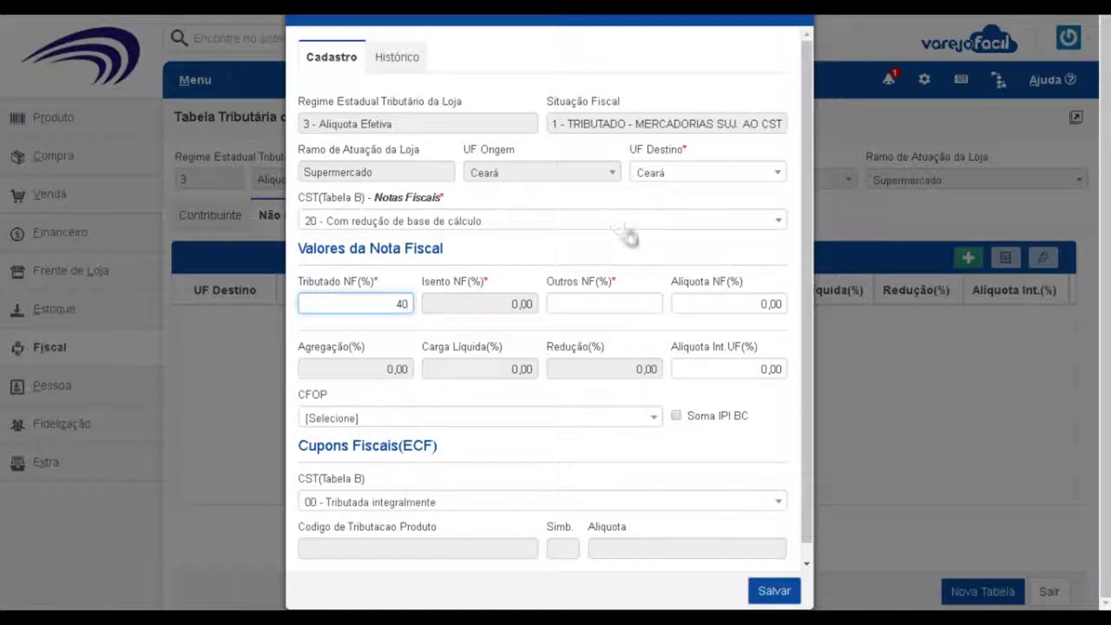
click(582, 309)
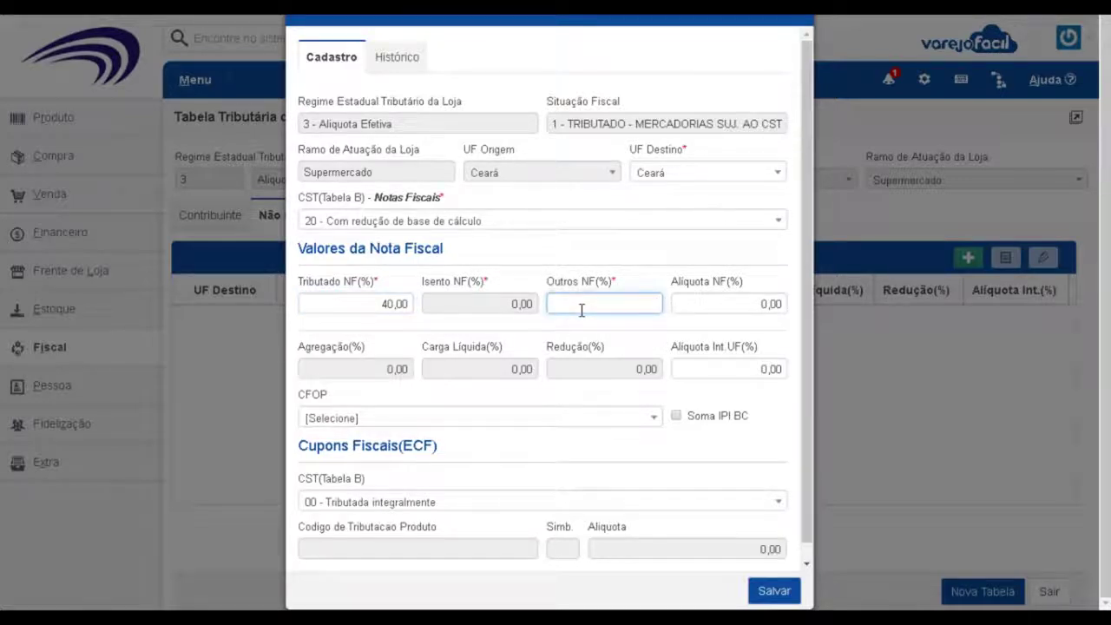
text(60)
click(618, 222)
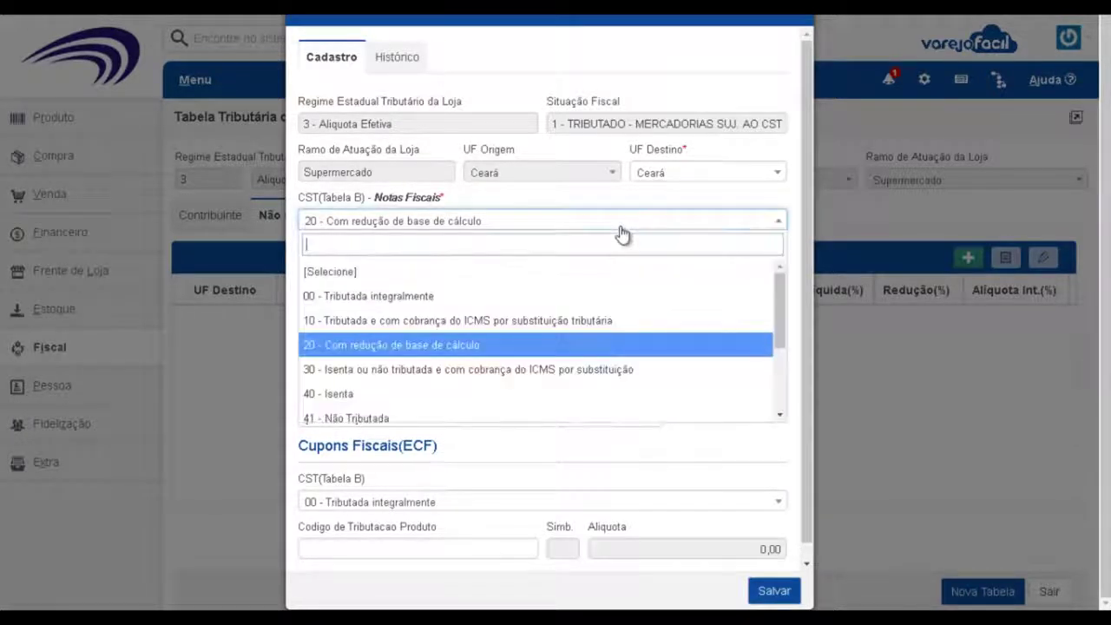
click(575, 296)
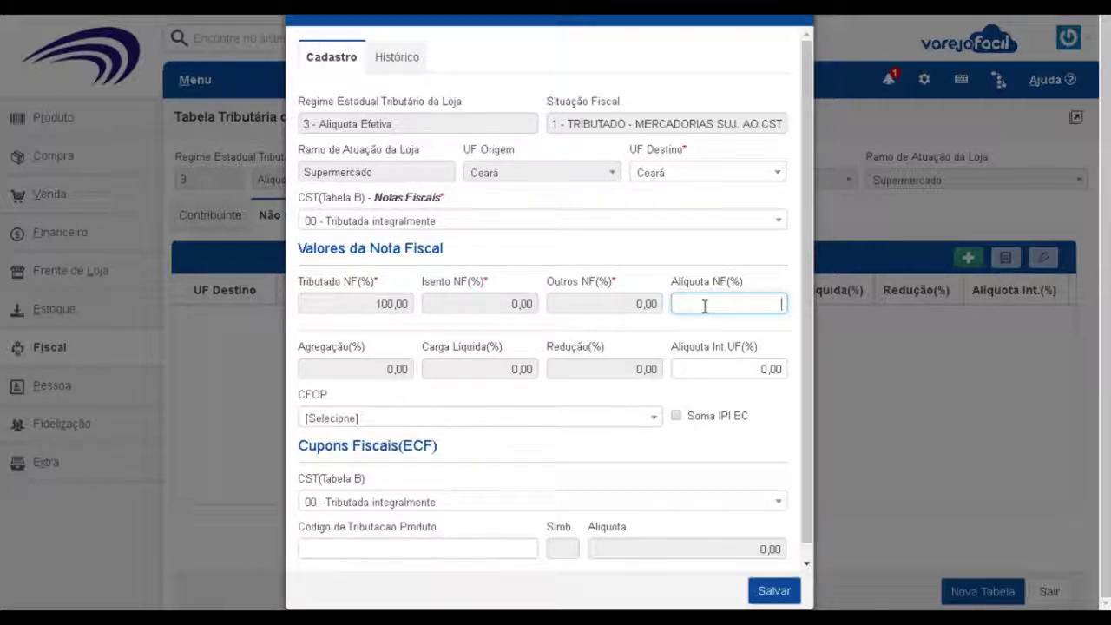
Set Alíquota NF and Alíquota Int. UF to 18%, choose CFOP 5102, and save the Não Contribuinte entry.
text(18)
key(Tab)
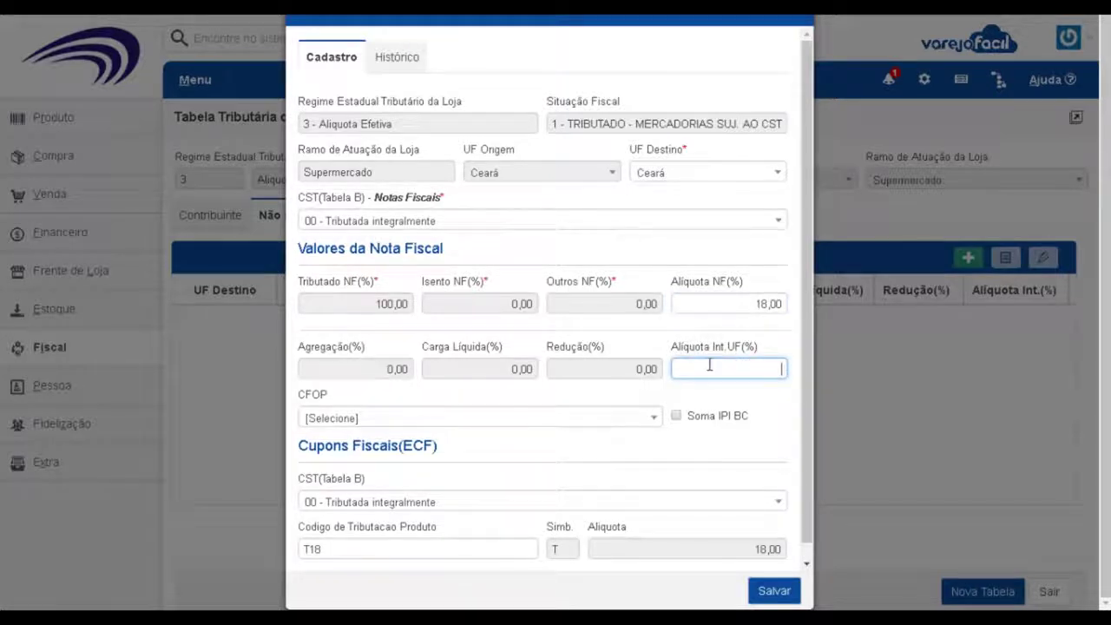
text(18)
key(Tab)
key(Down)
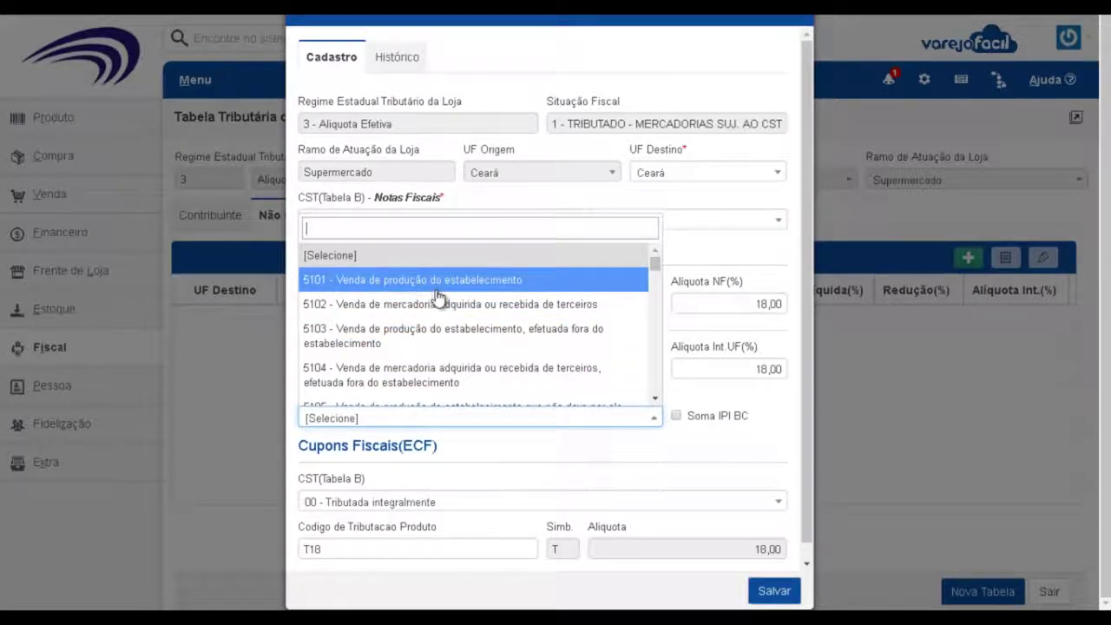
click(330, 315)
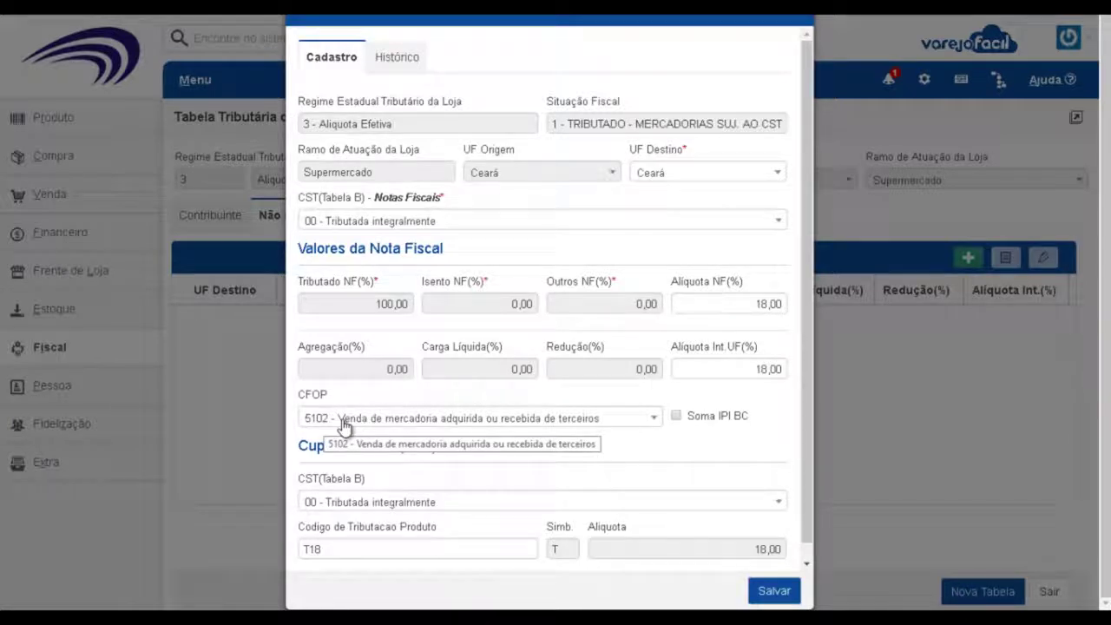
scroll(317, 490, down, 1)
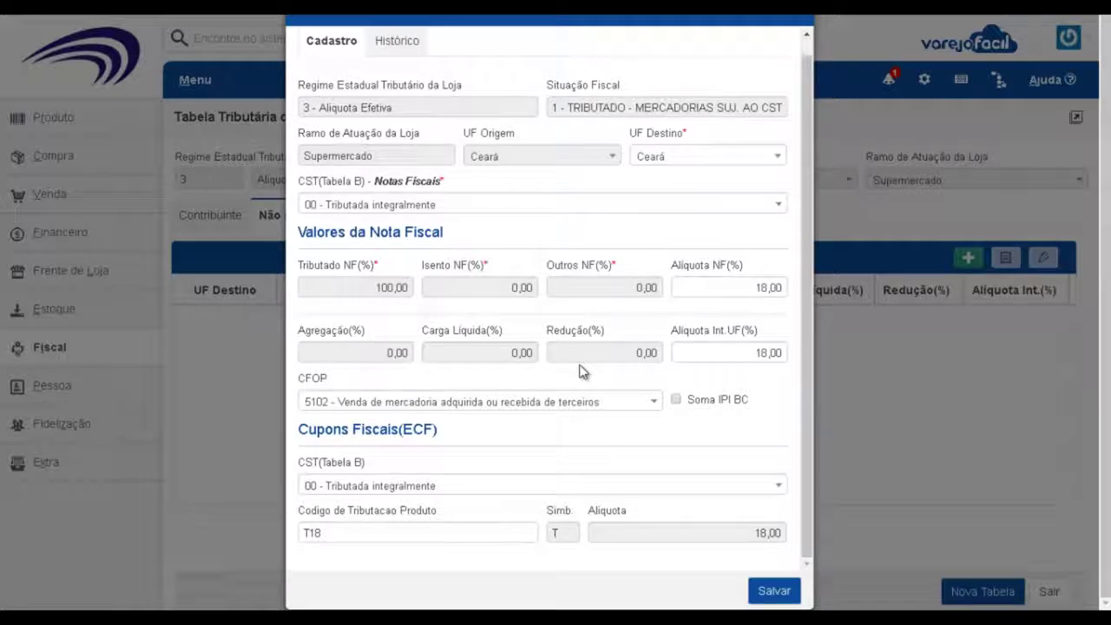
click(772, 591)
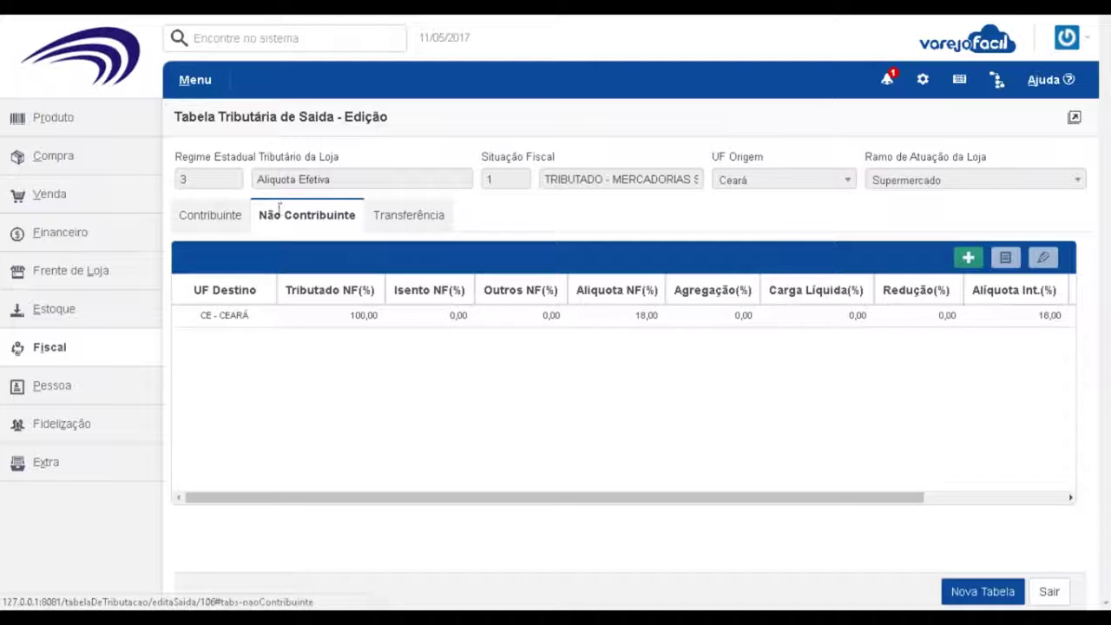
click(245, 218)
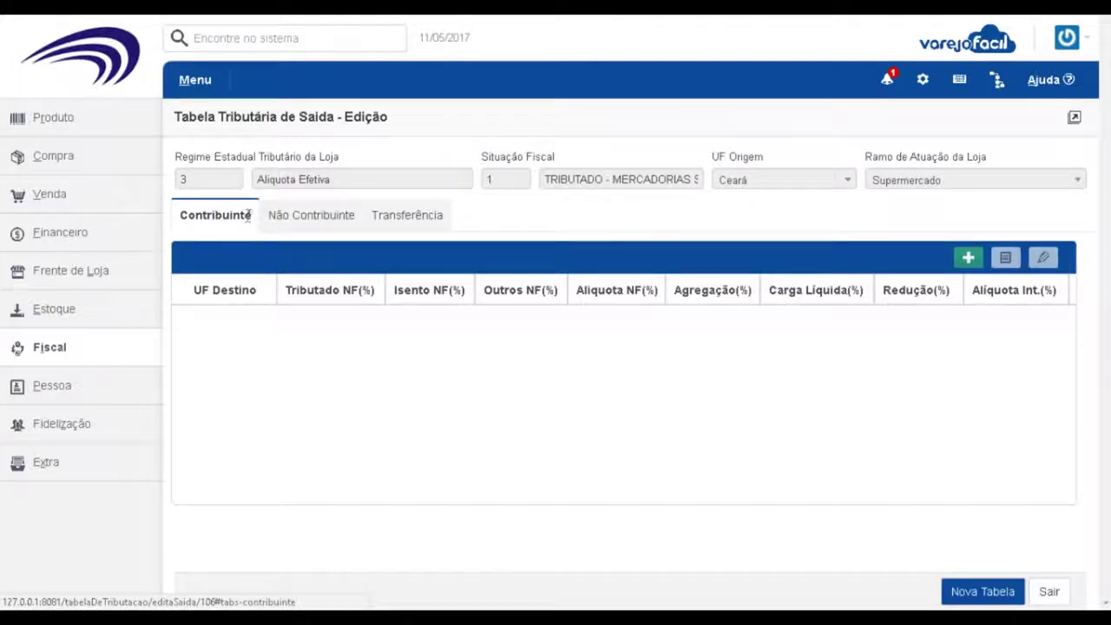
click(965, 263)
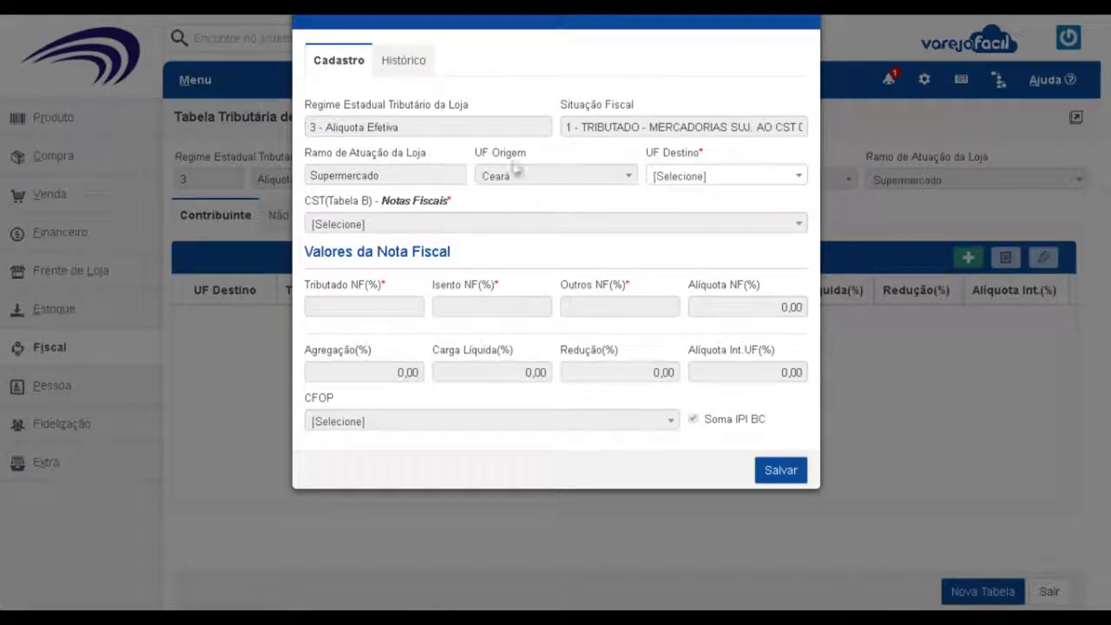
click(710, 181)
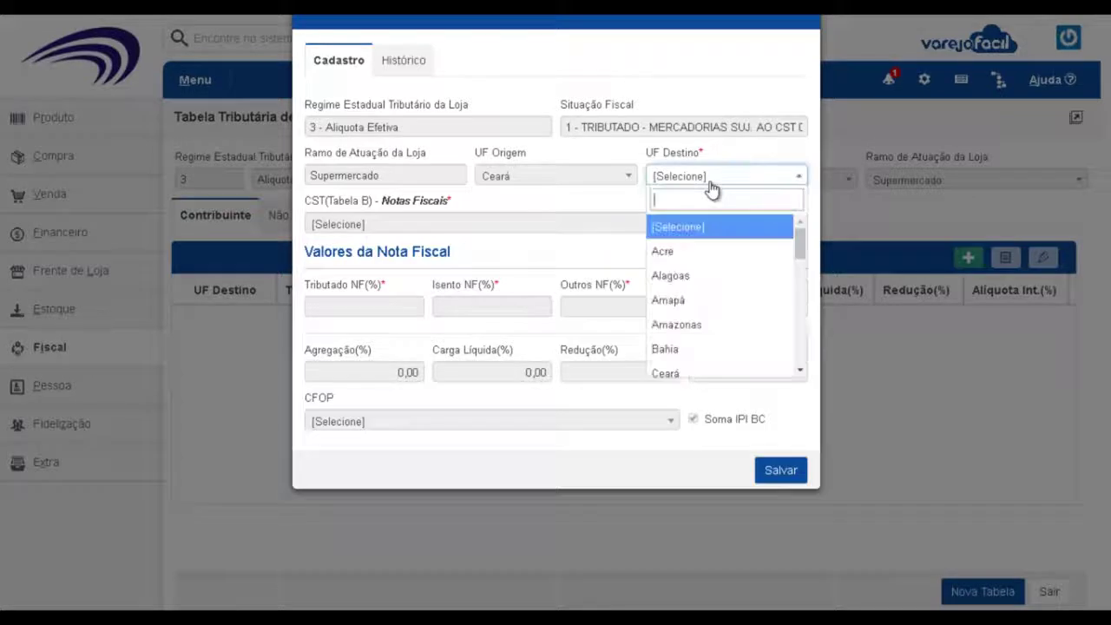
click(697, 372)
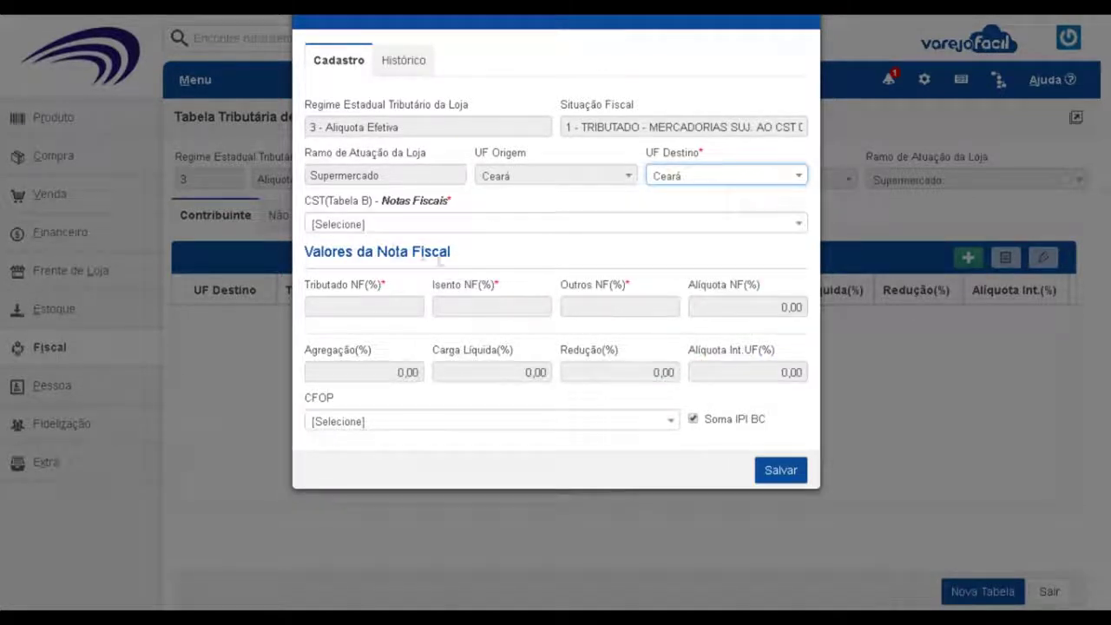
click(356, 224)
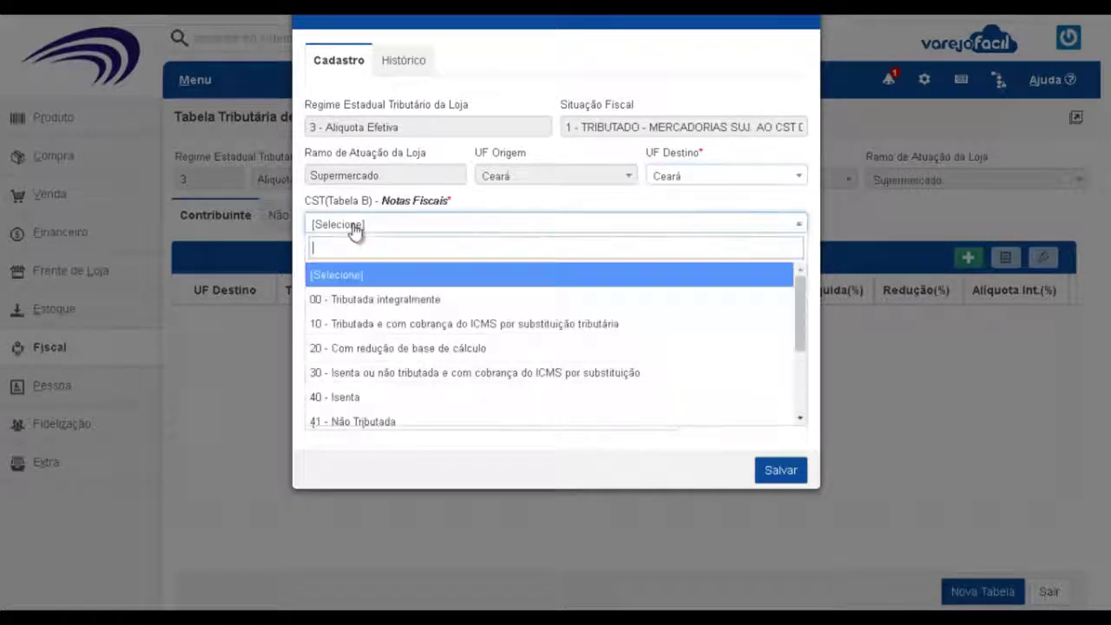
click(372, 298)
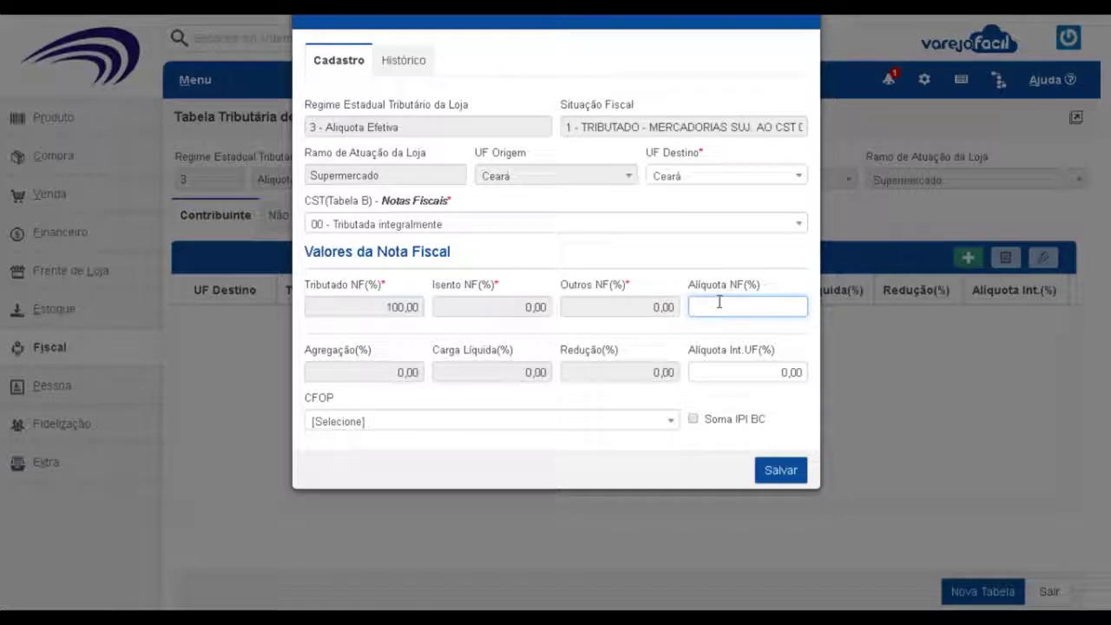
text(18)
key(Tab)
text(18)
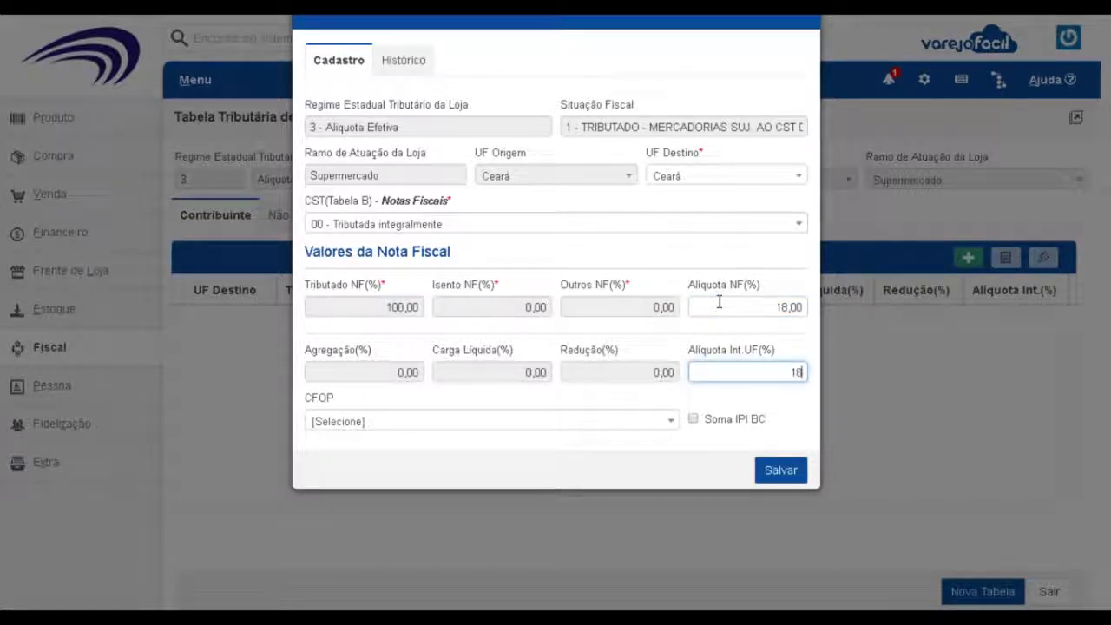
key(Tab)
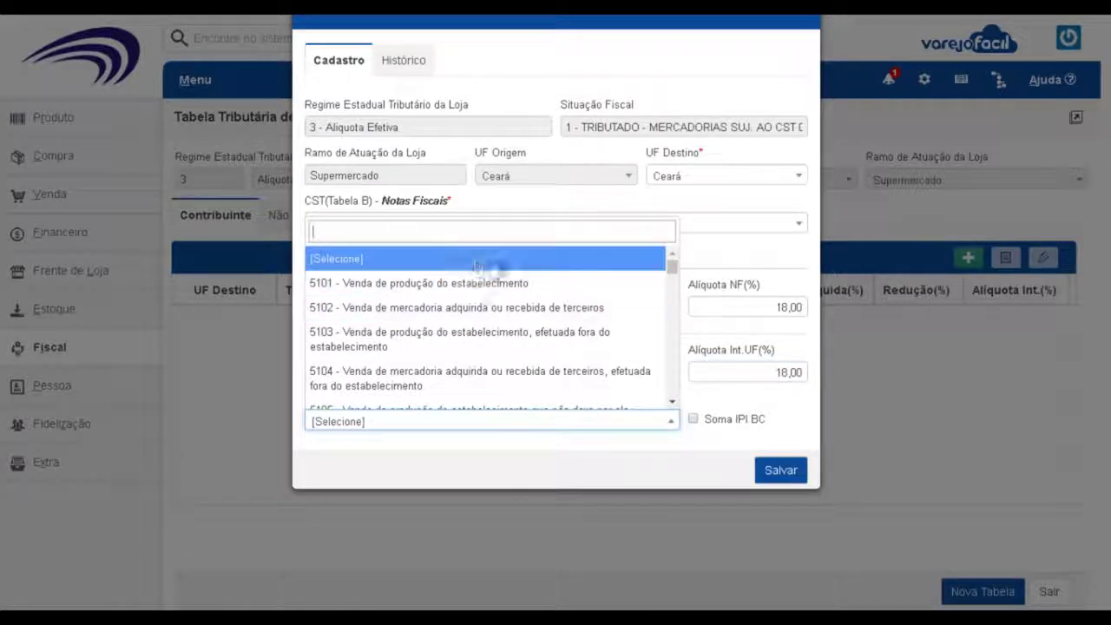
click(344, 310)
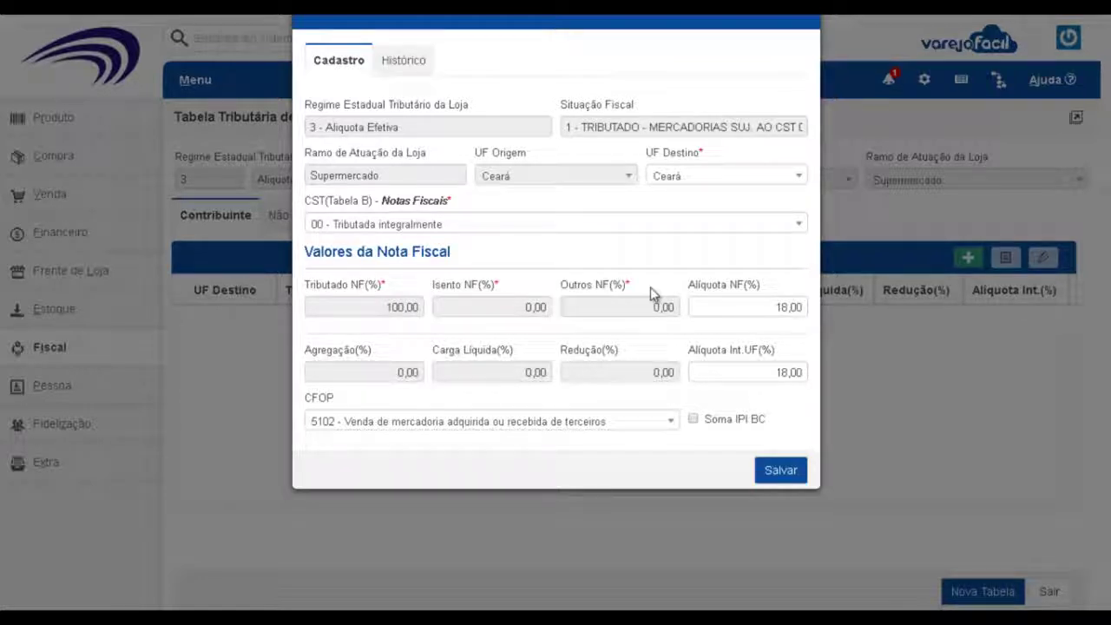
key(Escape)
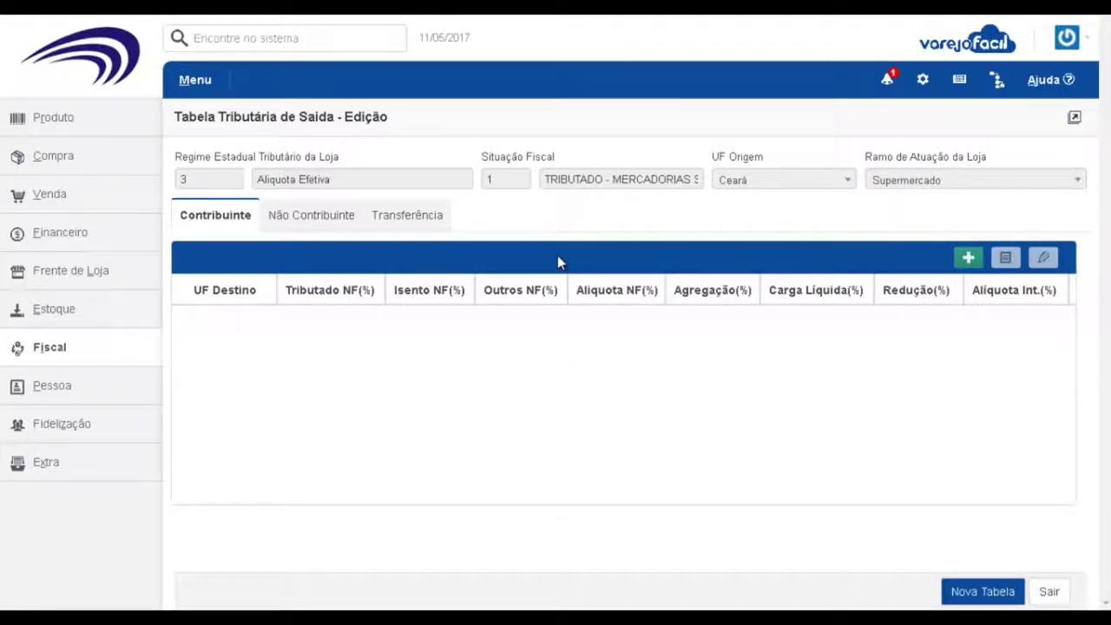
Review the details of the saved Ceará entry under Não Contribuinte, leaving it selected.
click(318, 223)
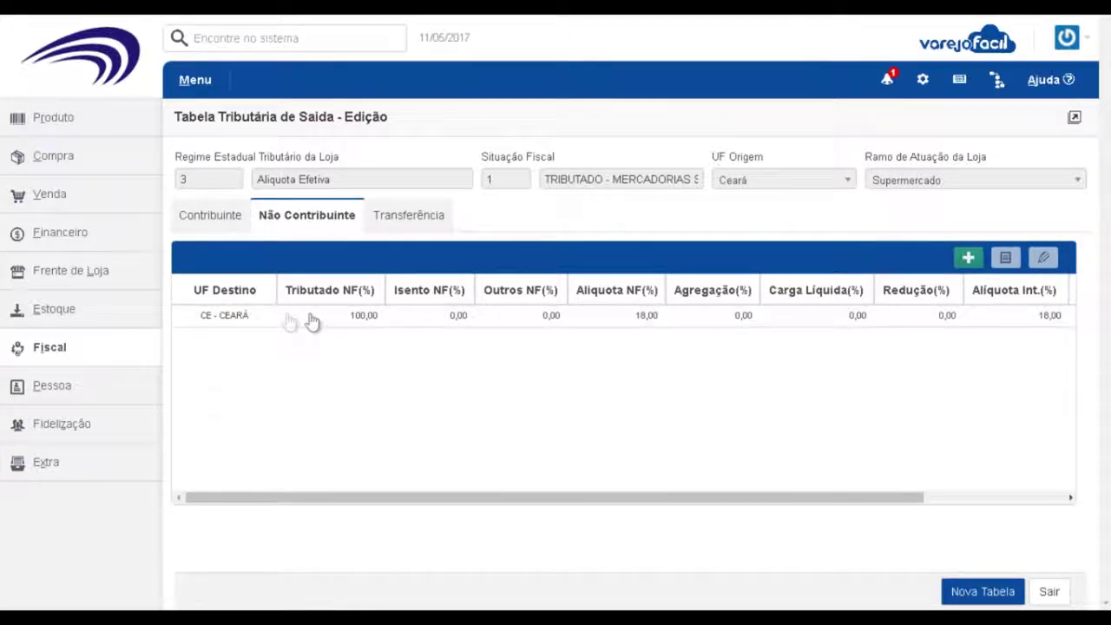
click(395, 320)
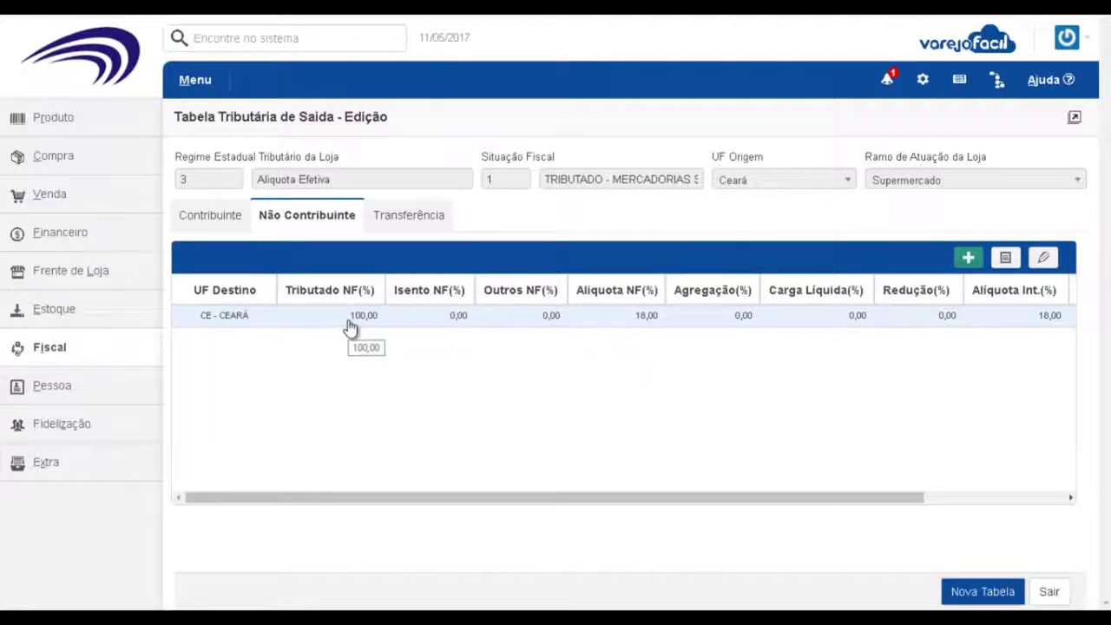
double_click(955, 324)
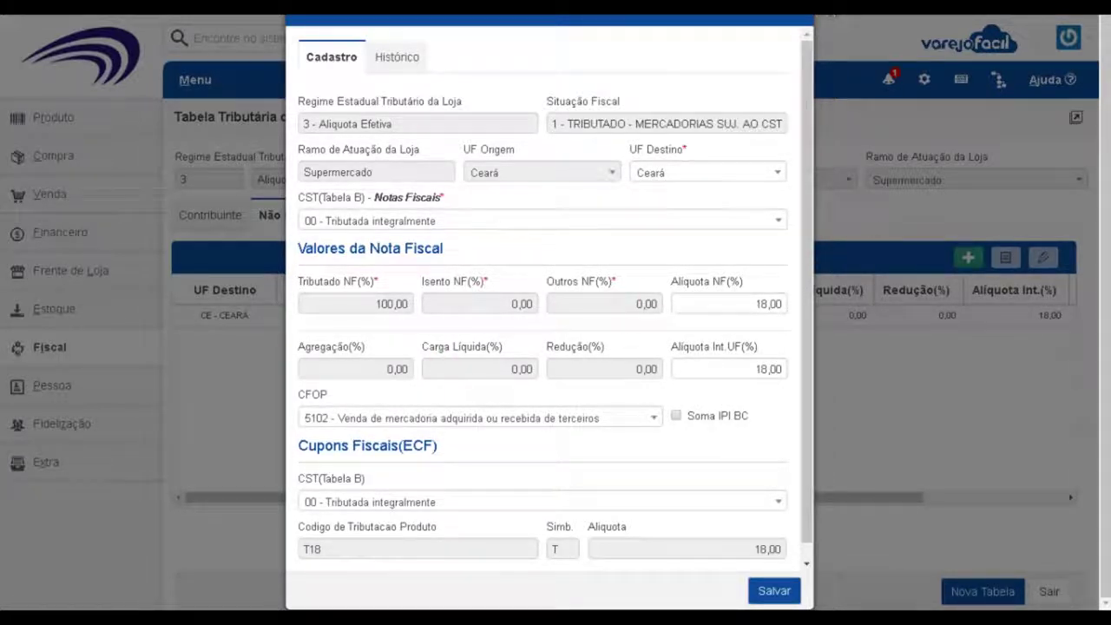
click(799, 17)
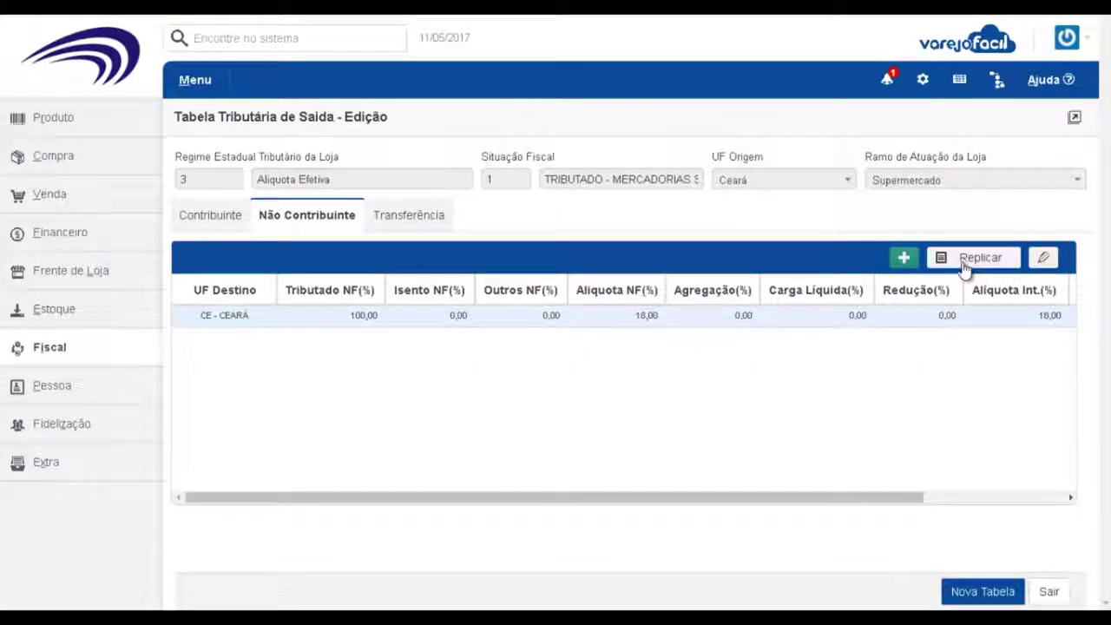
Replicate the selected Não Contribuinte tax rates to Ceará under Contribuinte.
click(963, 267)
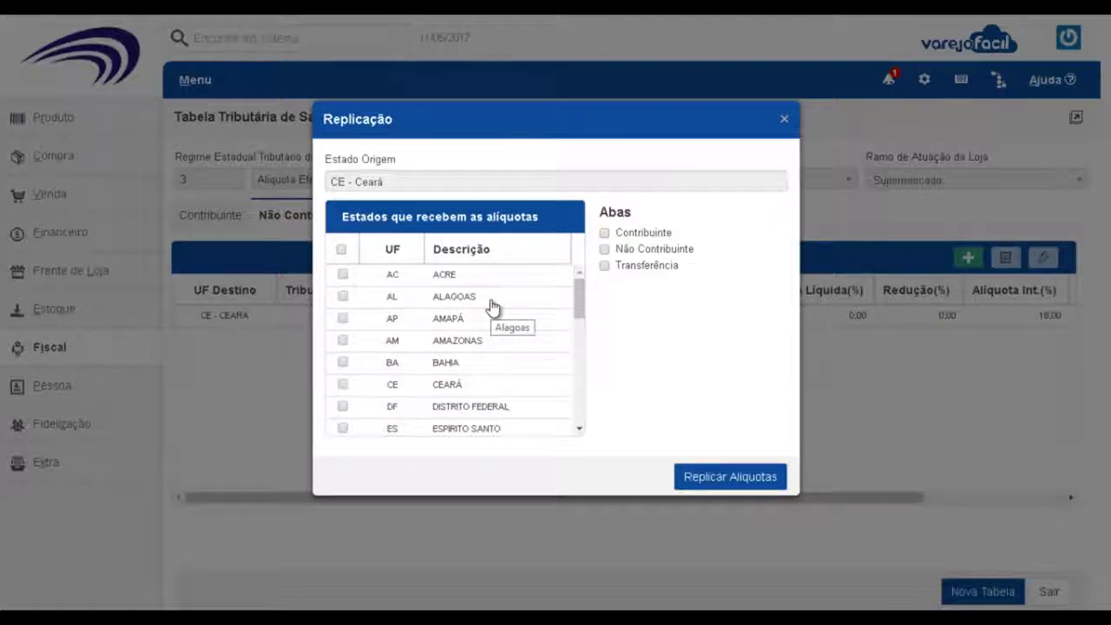
click(343, 384)
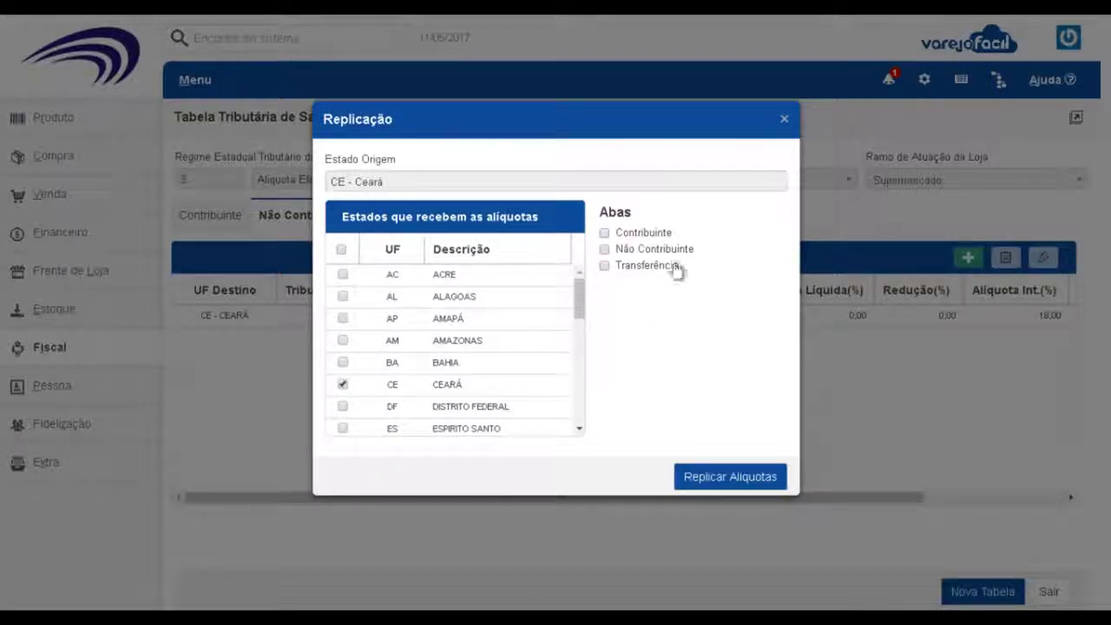
click(643, 240)
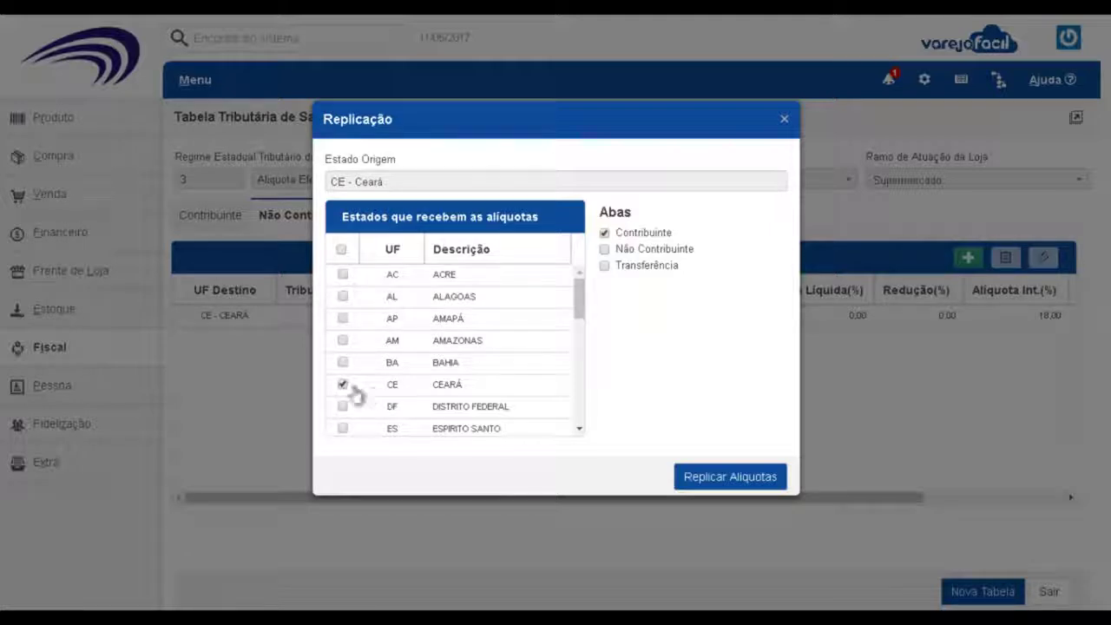
click(716, 483)
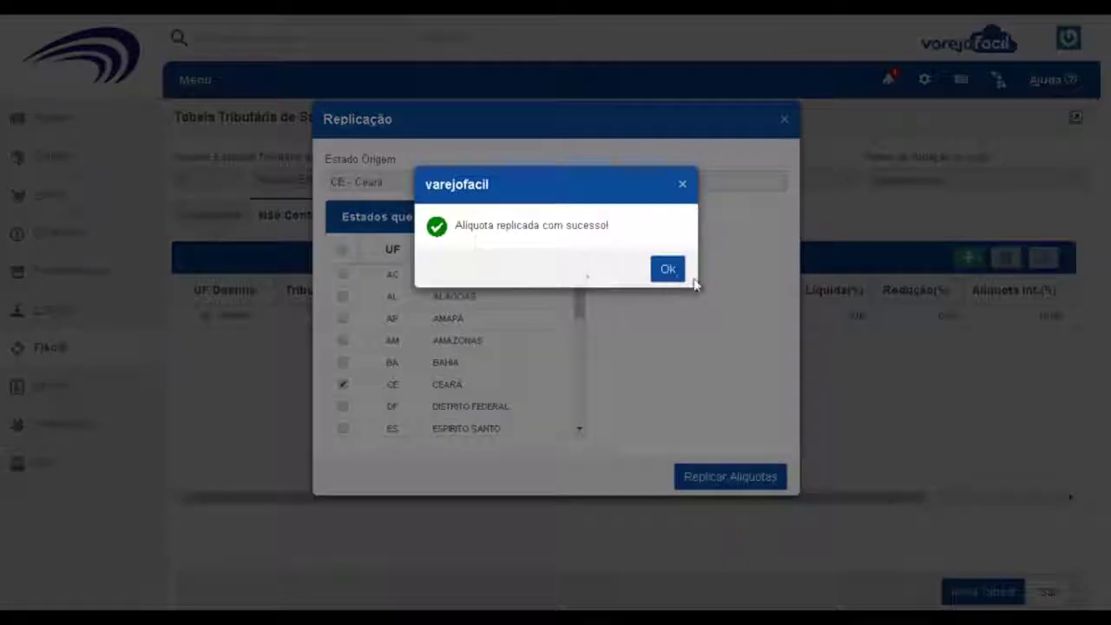
click(668, 271)
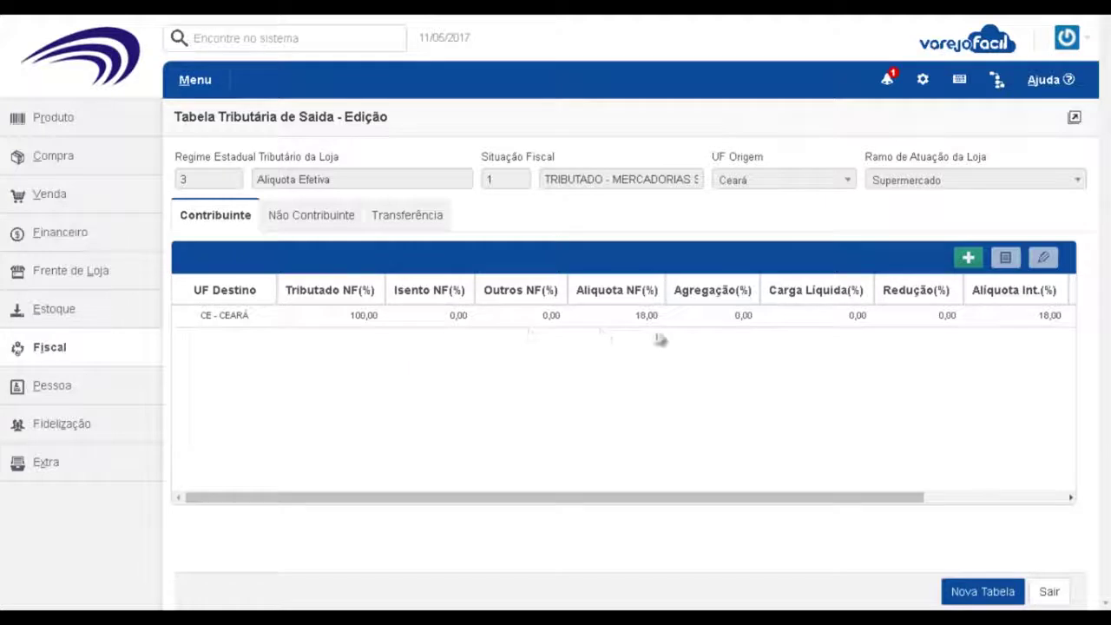
Open the Ceará entry under Não Contribuinte and examine its Nota Fiscal values and Cupons Fiscais(ECF) section, leaving it unsaved.
click(299, 221)
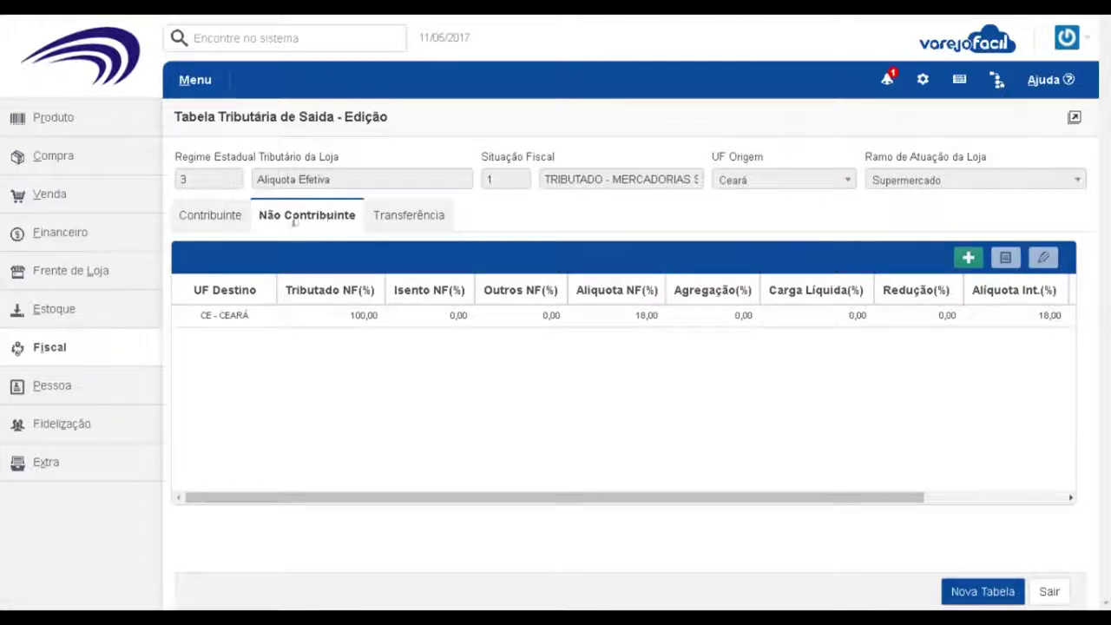
click(404, 327)
double_click(404, 327)
drag(300, 440, 435, 443)
click(457, 463)
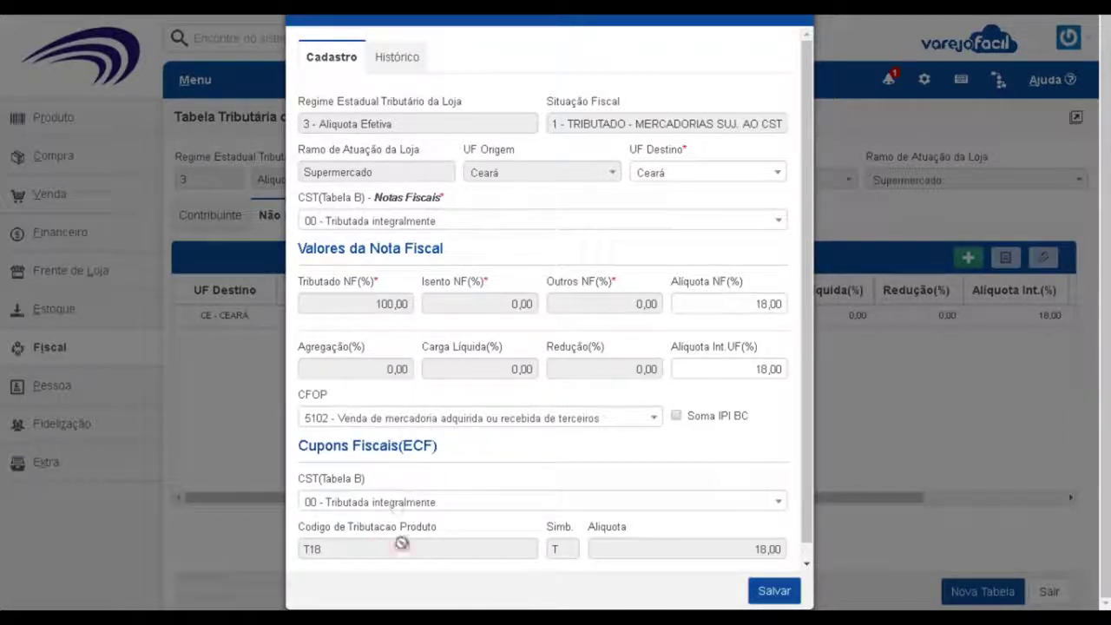
click(795, 19)
Open the replicated Ceará entry under Contribuinte, examine its registration fields, and close it without saving.
click(201, 213)
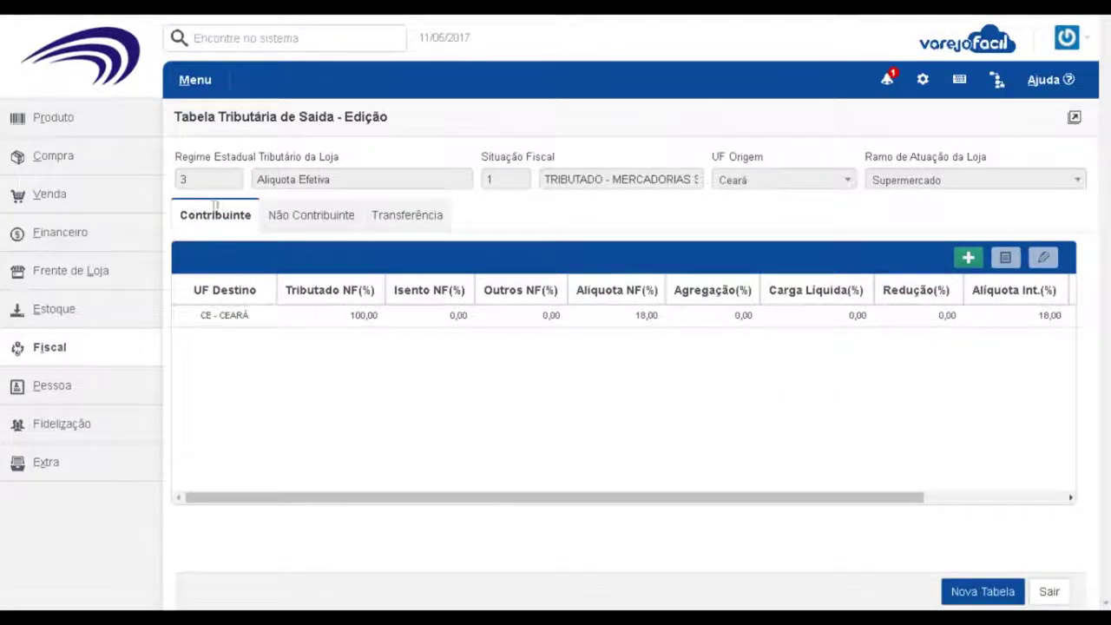
double_click(258, 320)
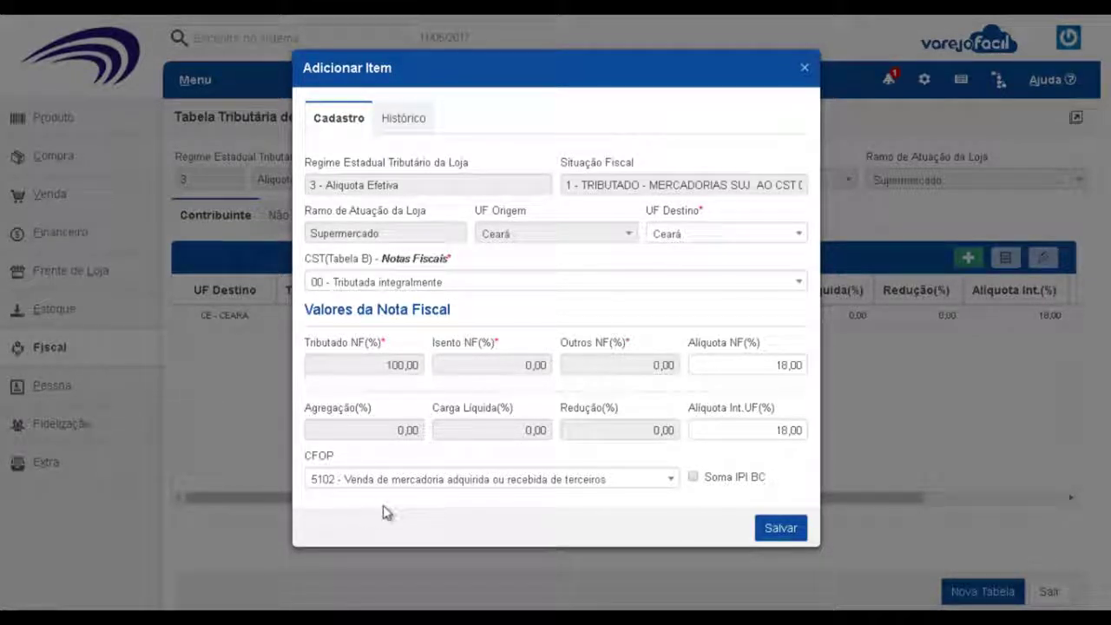
click(804, 68)
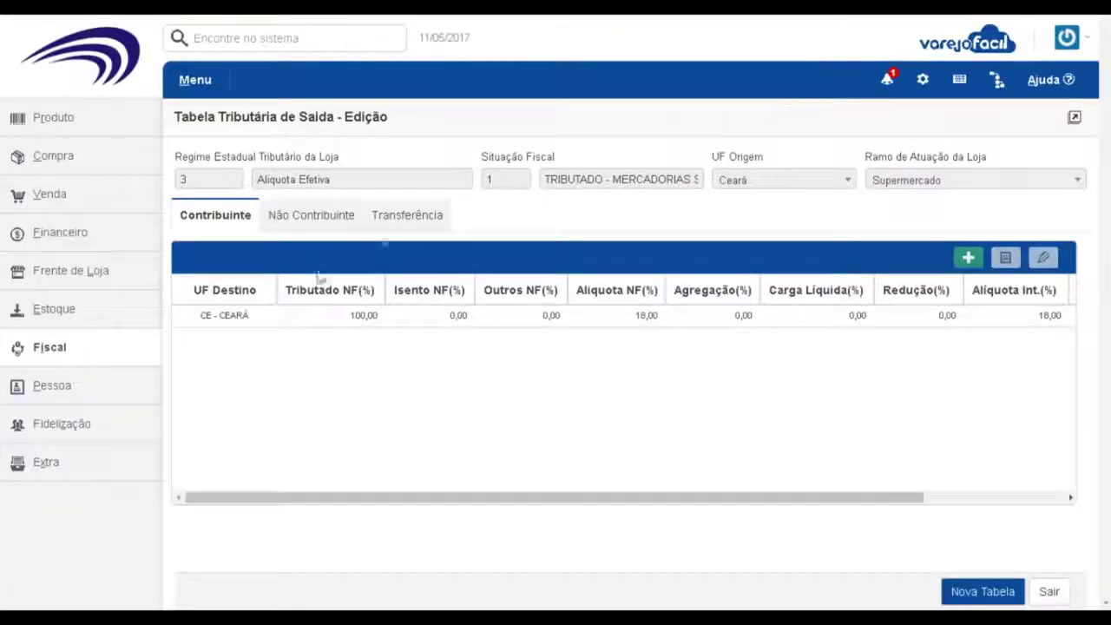
Compare the Contribuinte and Não Contribuinte lists, and recheck the Cupons Fiscais(ECF) tax code fields of the Não Contribuinte Ceará entry.
click(305, 216)
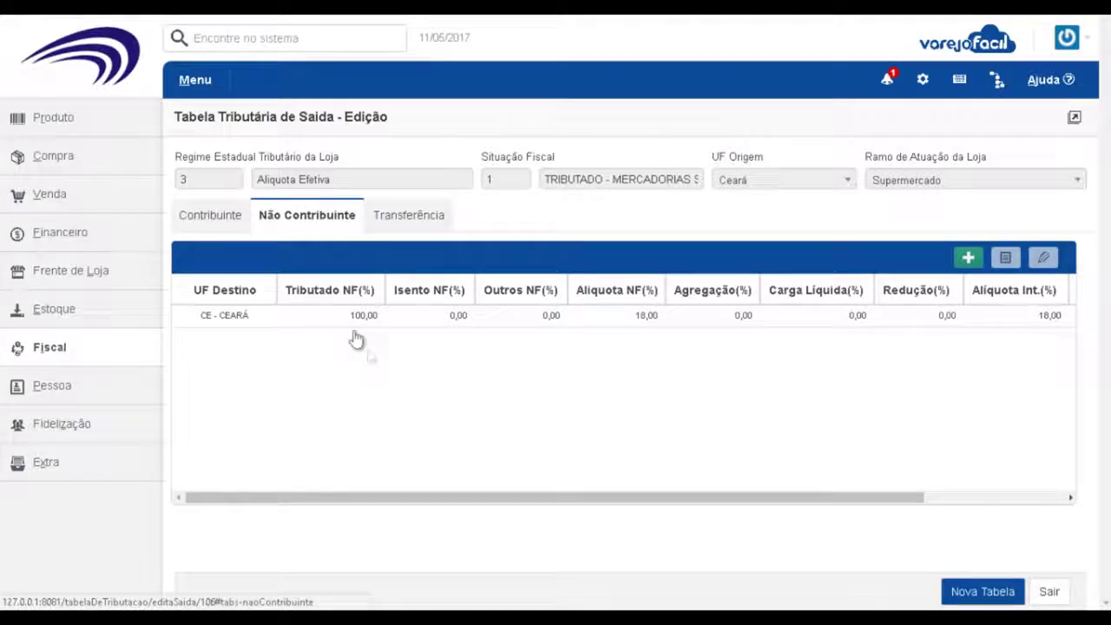
click(217, 222)
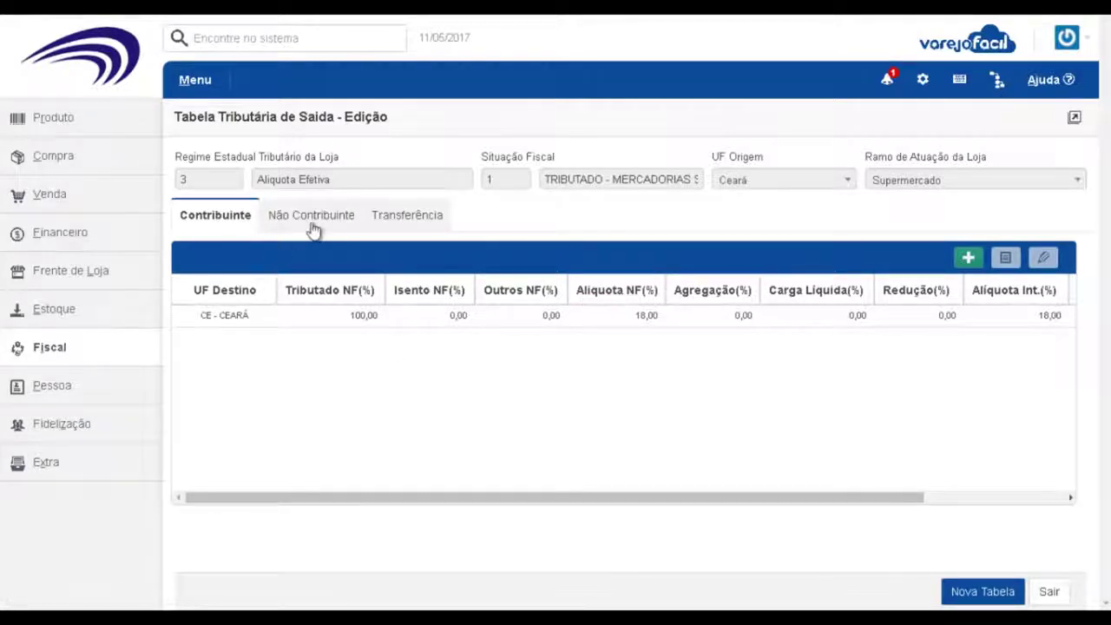
click(312, 217)
double_click(347, 315)
scroll(458, 463, down, 1)
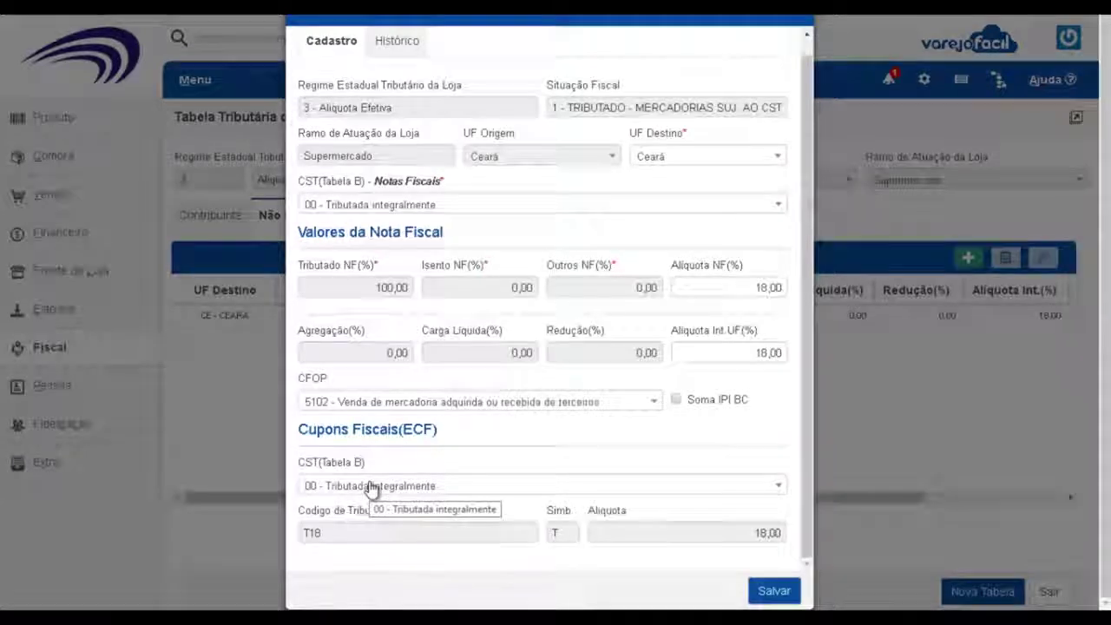
click(250, 267)
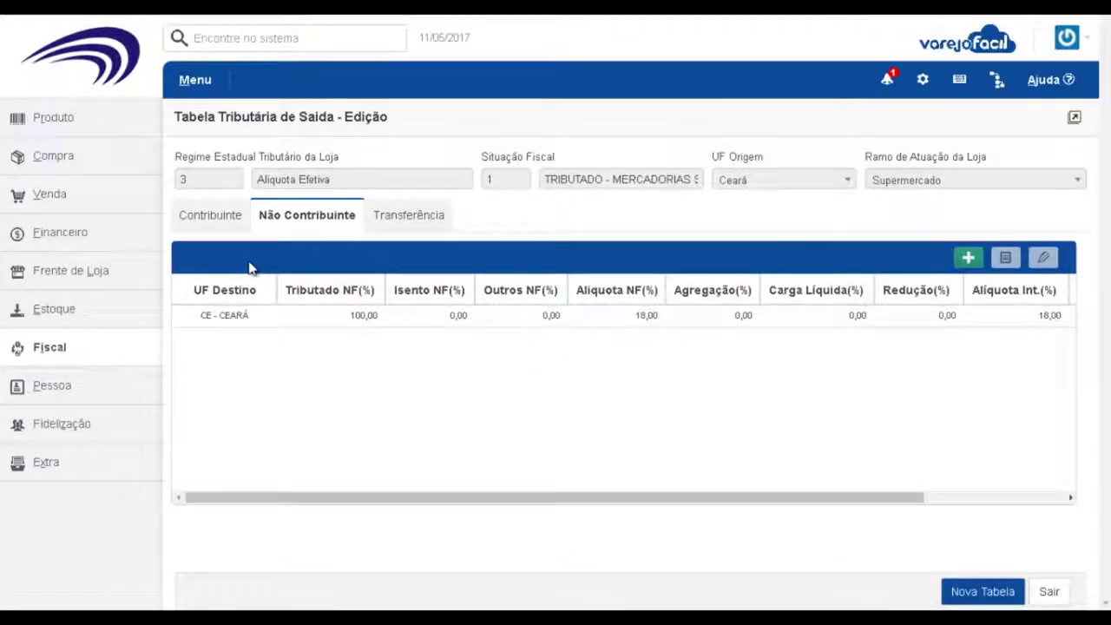